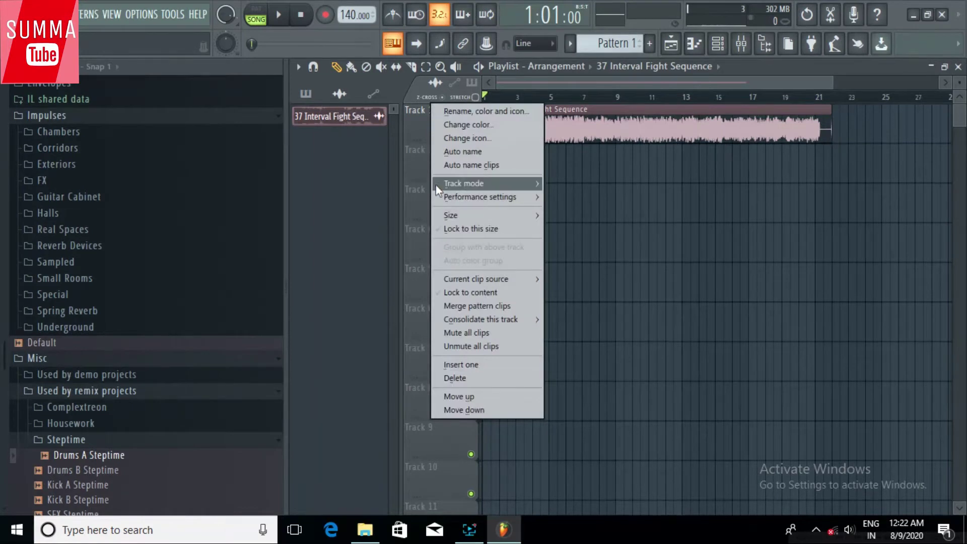
- Set playlist Track 1 to audio track mode and route it to mixer track Insert 1
mouse_move(483, 185)
mouse_move(591, 197)
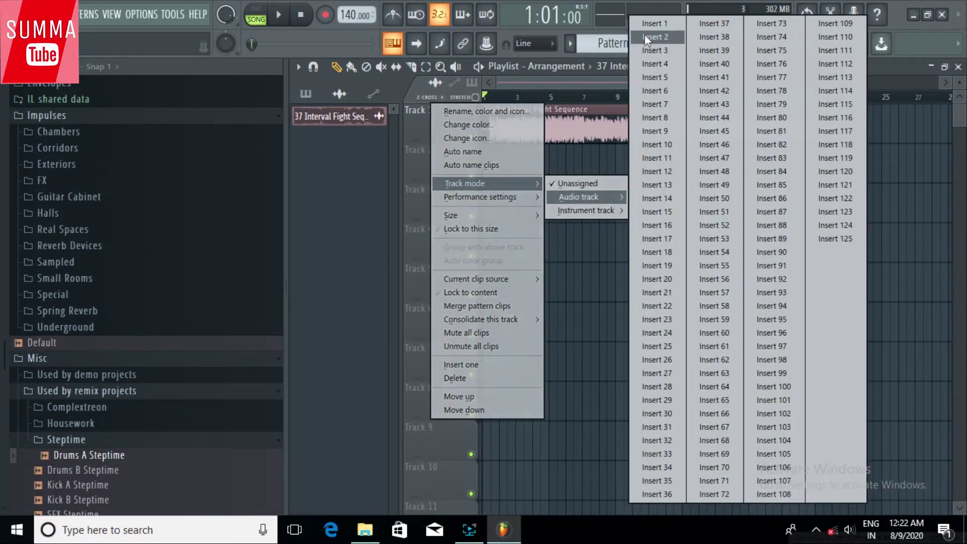
left_click(653, 24)
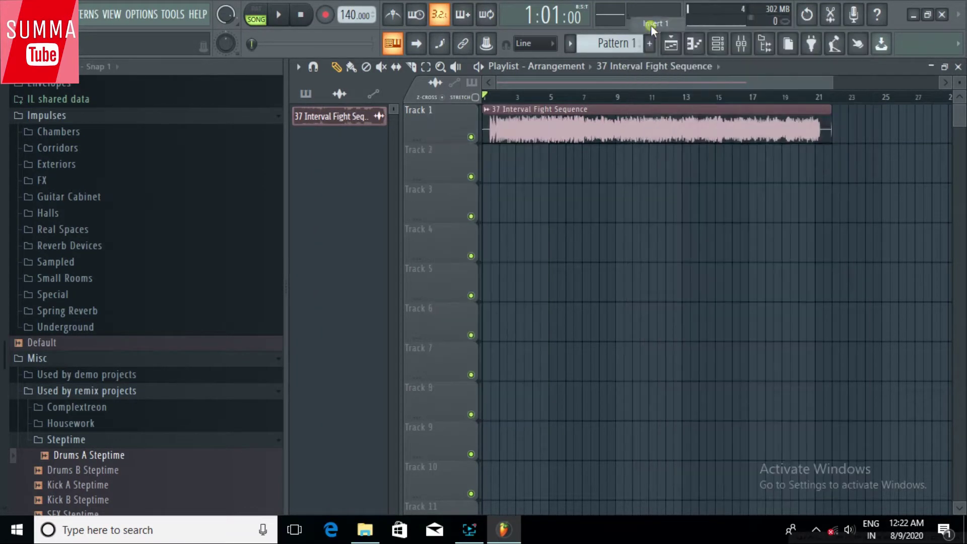
- Select the Master track in the mixer and play the song briefly to check its signal
left_click(743, 47)
left_click(679, 149)
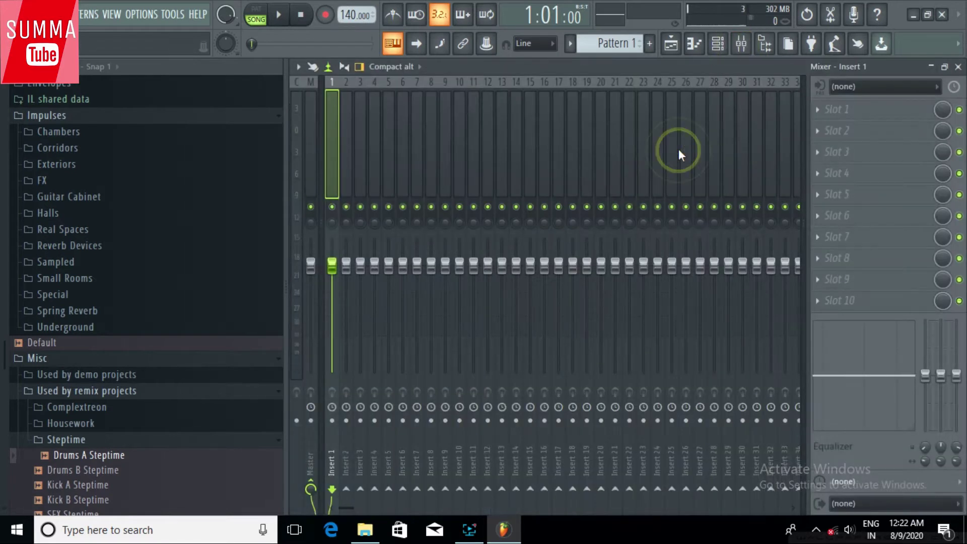
left_click(347, 134)
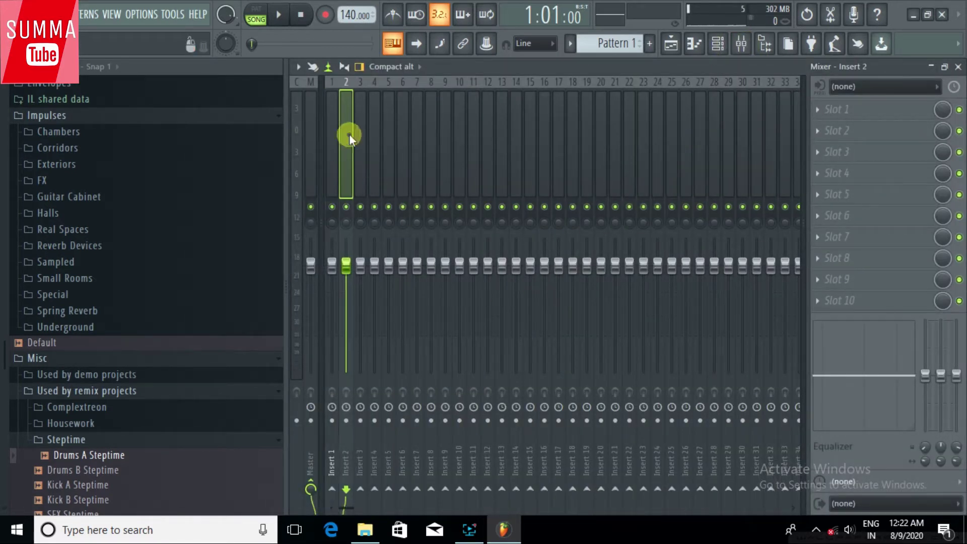
left_click(373, 136)
left_click(431, 136)
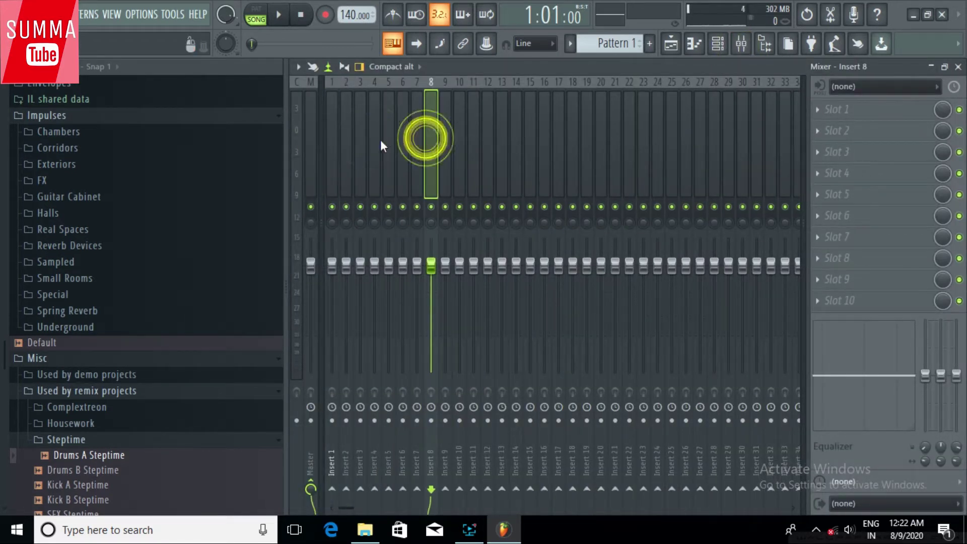
left_click(311, 126)
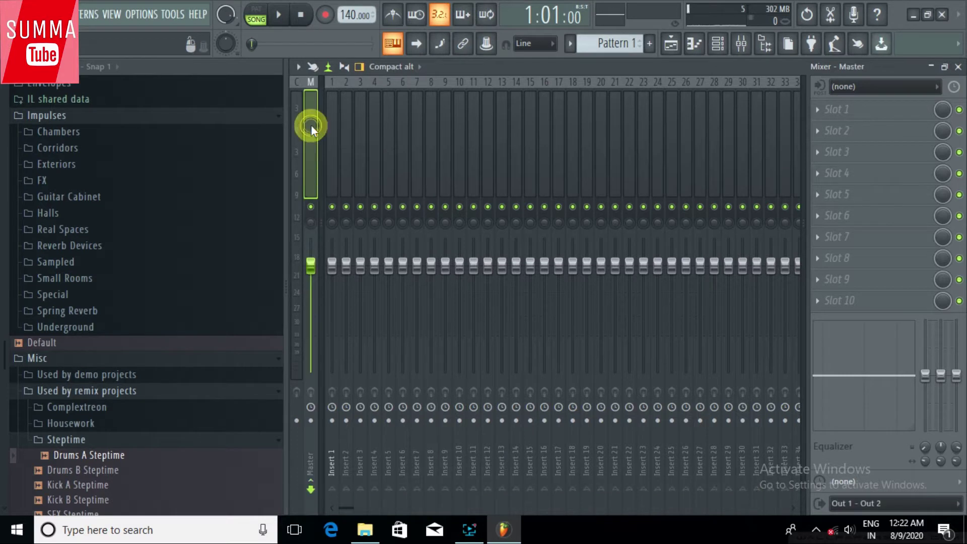
left_click(279, 14)
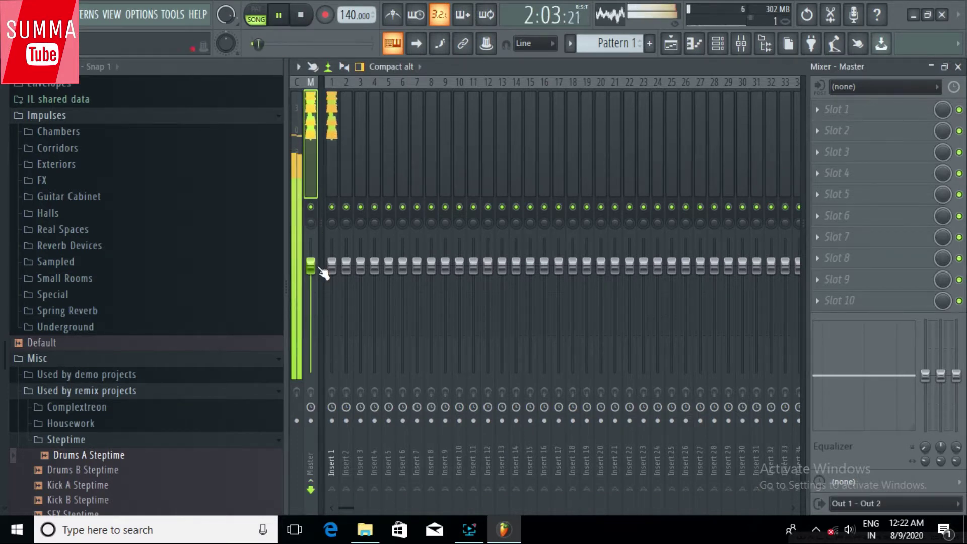
key("space")
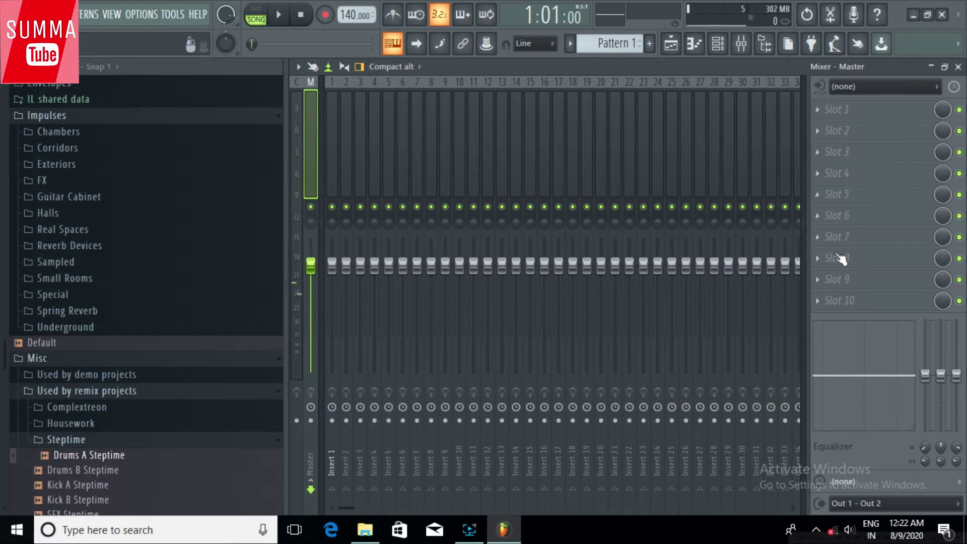
- Load ZGameEditor Visualizer into the Master track's first effect slot and shrink its preview so it sits beside the plugin window
right_click(819, 112)
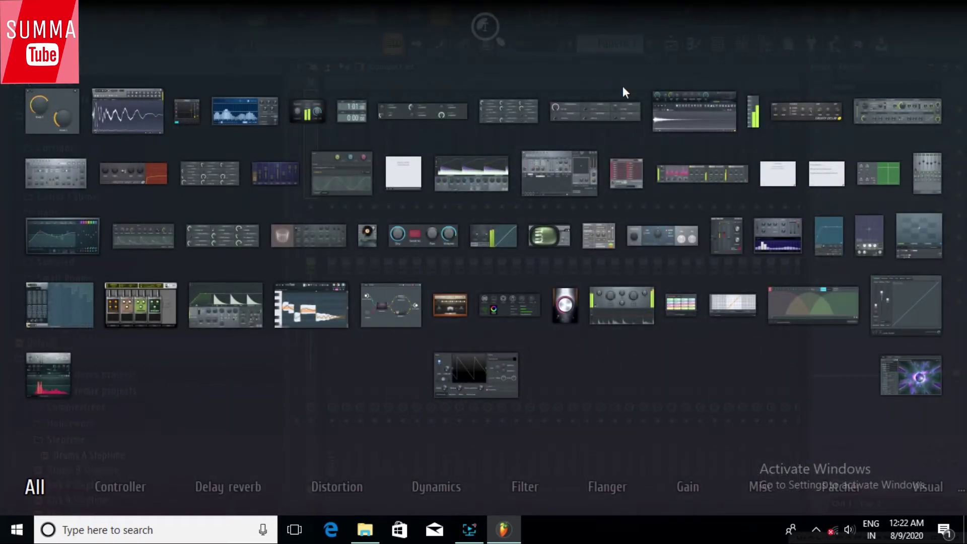
left_click(909, 383)
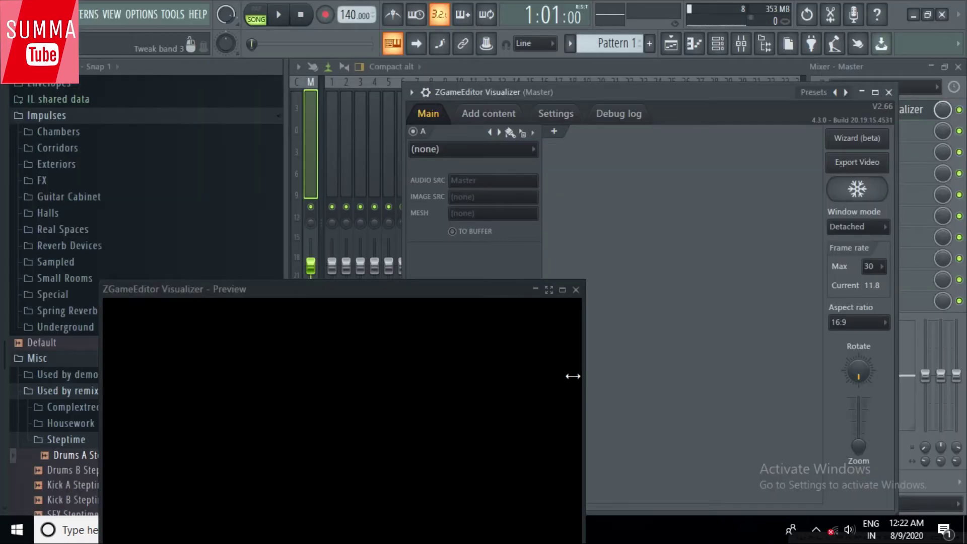
left_click_drag(433, 286, 462, 103)
left_click(615, 98)
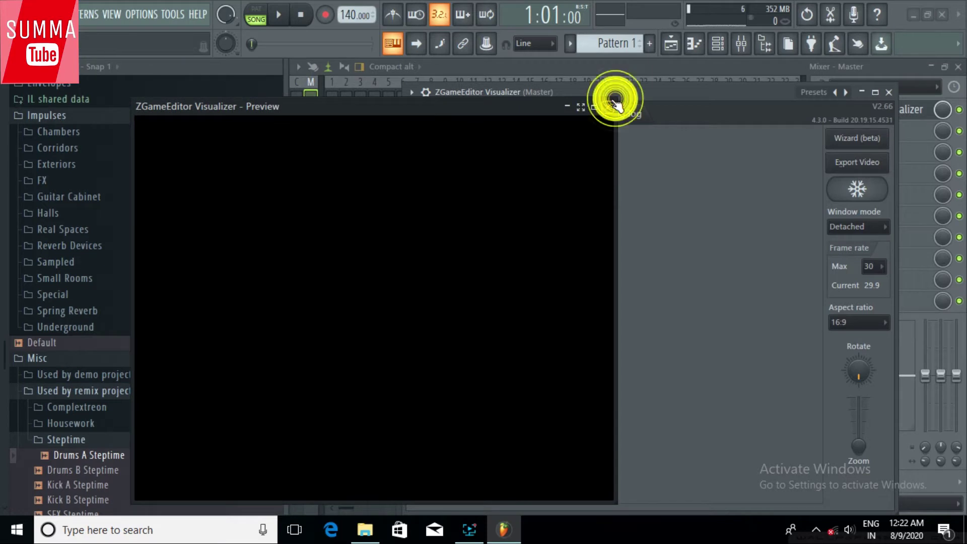
left_click_drag(615, 99, 456, 214)
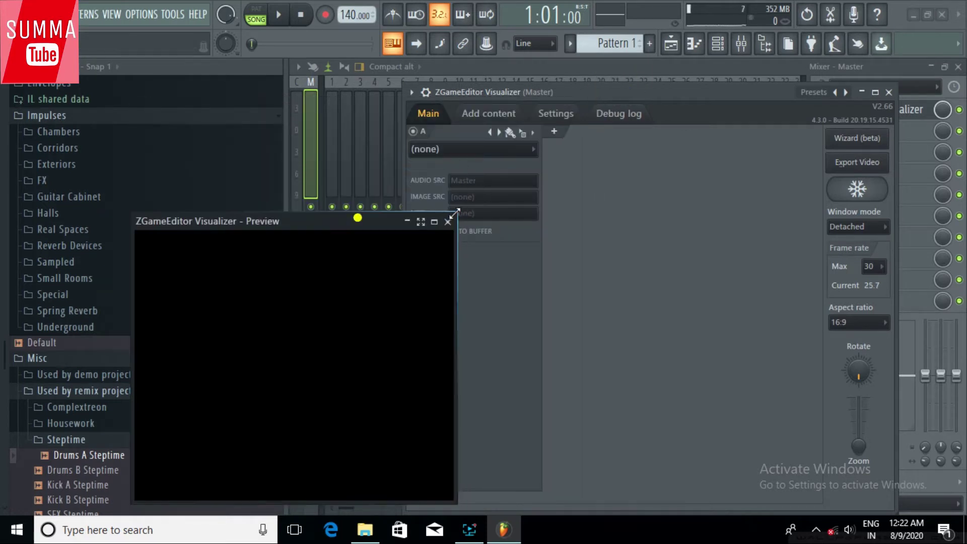
left_click_drag(358, 217, 276, 111)
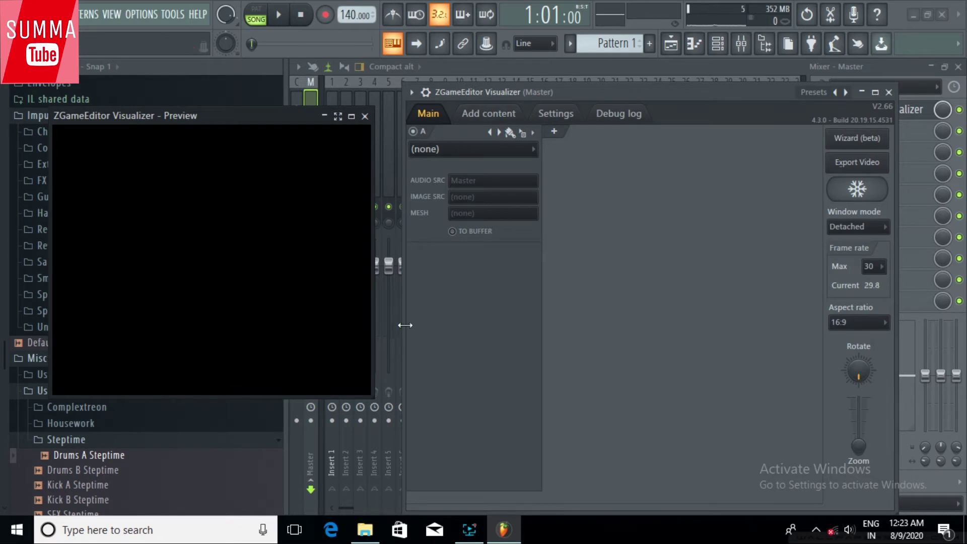
left_click(847, 94)
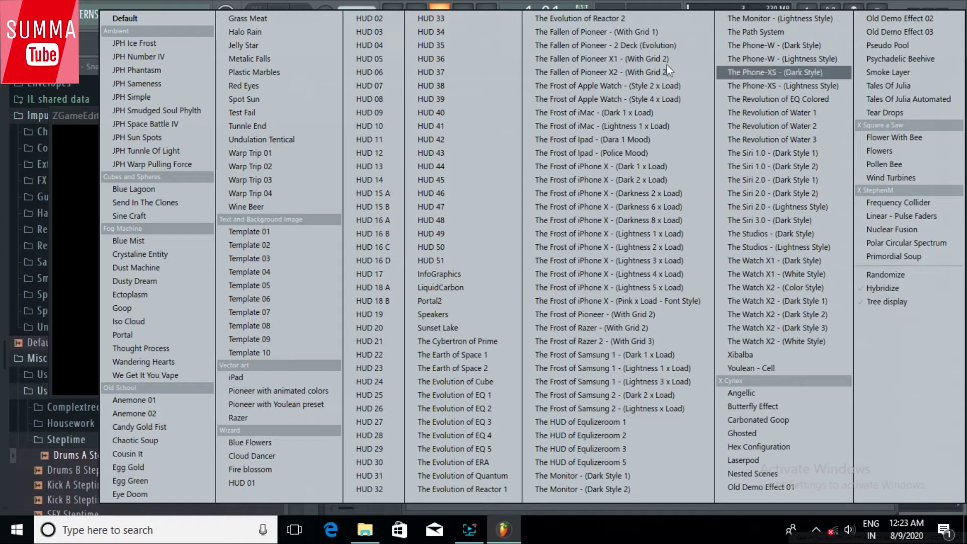
left_click(80, 117)
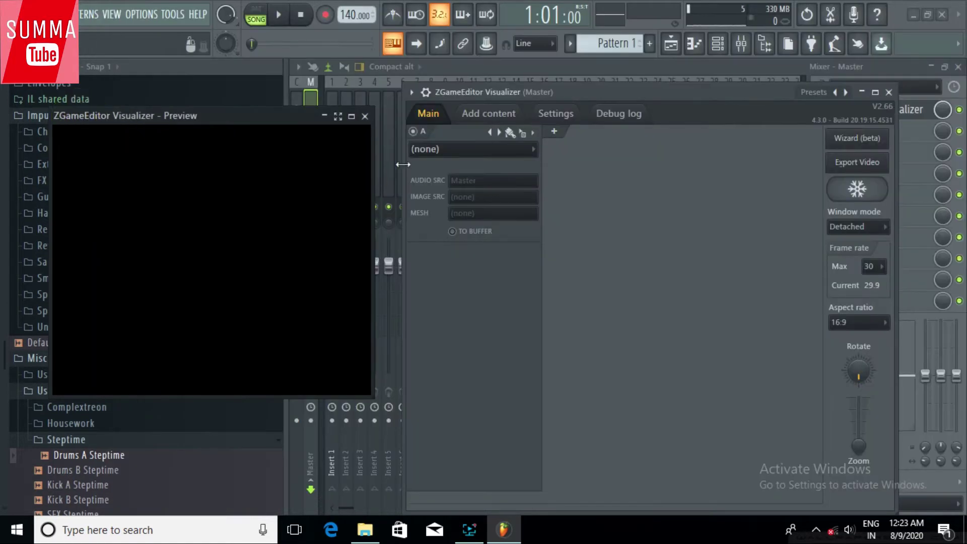
left_click(433, 150)
left_click(278, 198)
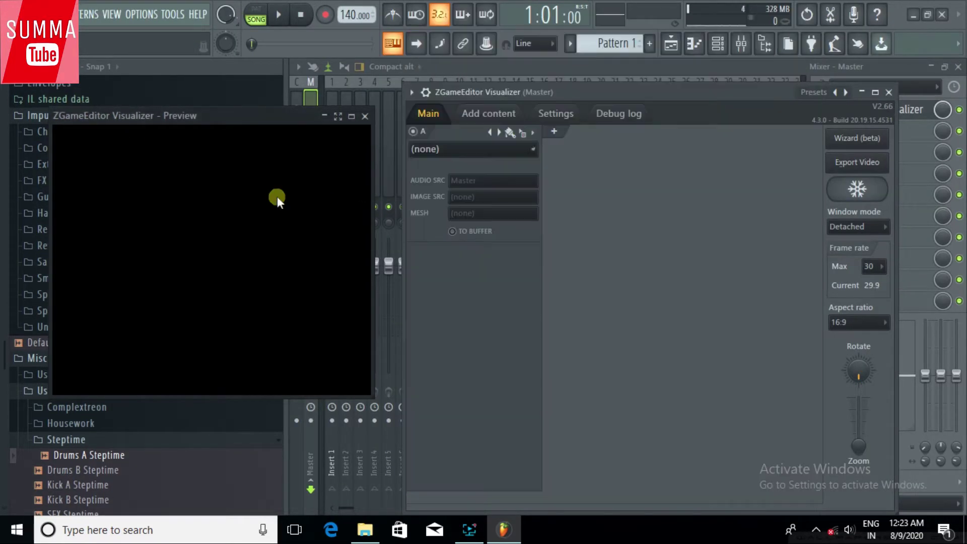
- Set visualizer layer A to the Image effect and check its available image sources
left_click(454, 151)
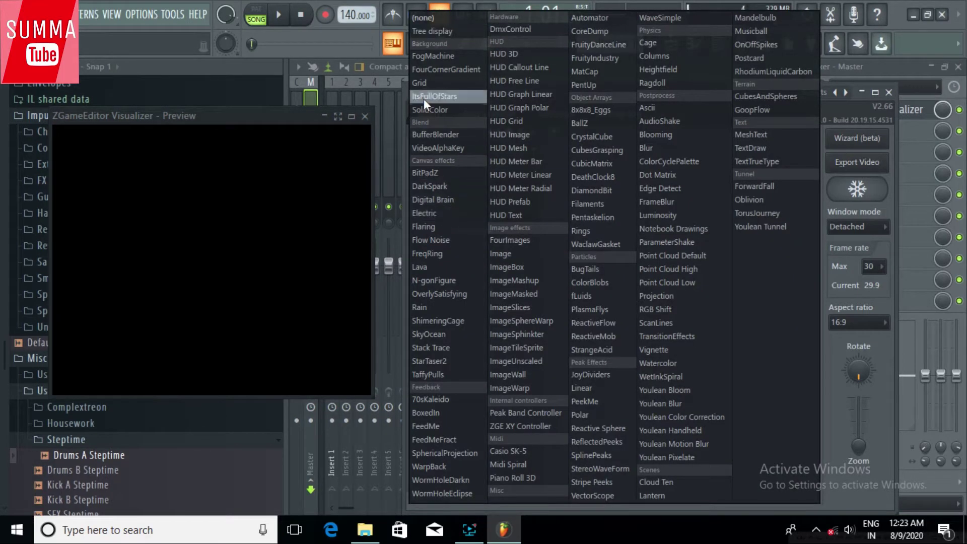
left_click(519, 253)
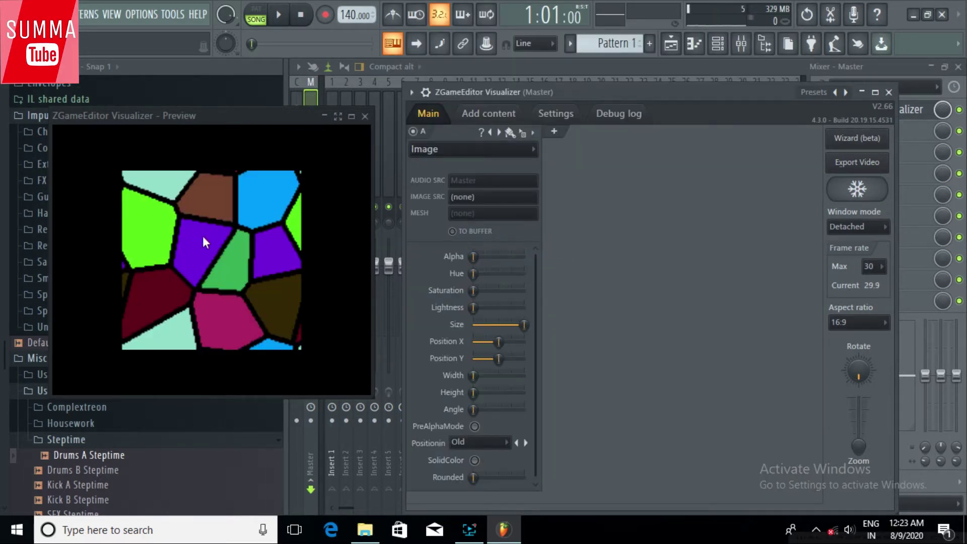
left_click(467, 198)
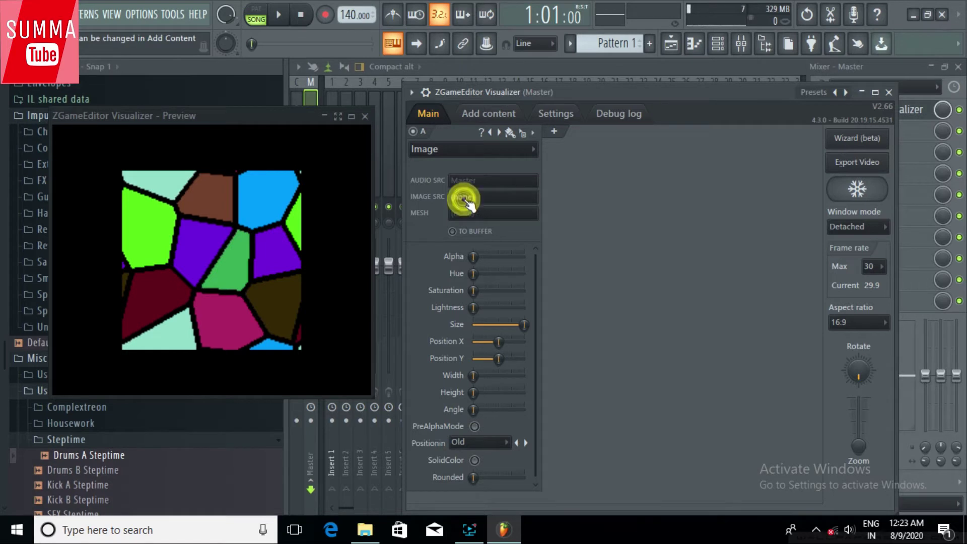
left_click(473, 199)
left_click(203, 278)
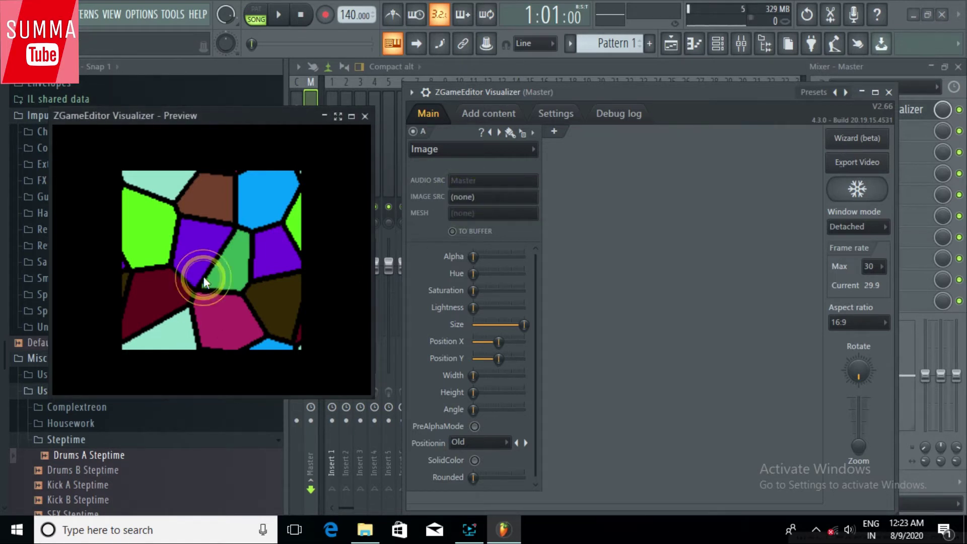
left_click(494, 198)
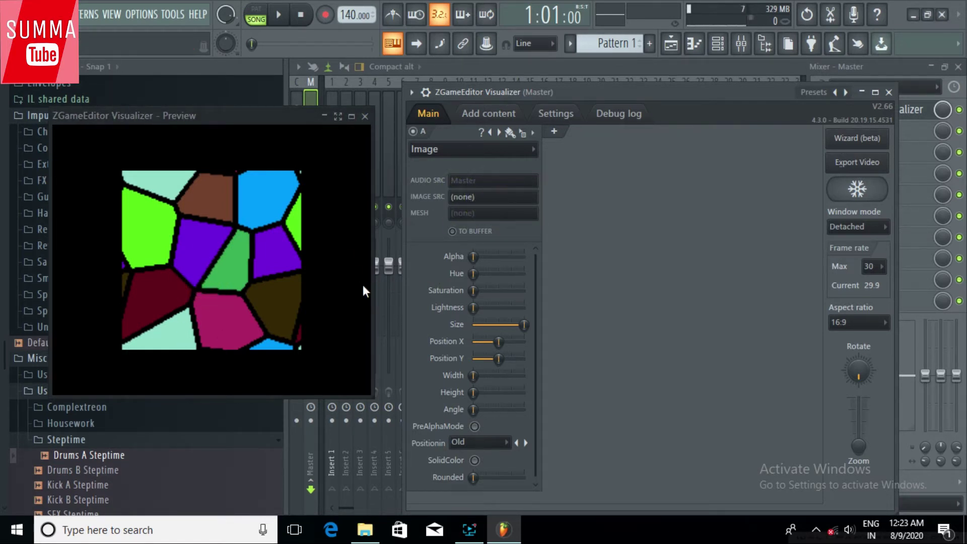
- Add the picture PicsArt_03-03-10.47.42.jpg from the Pictures library to the visualizer's image content
left_click(488, 113)
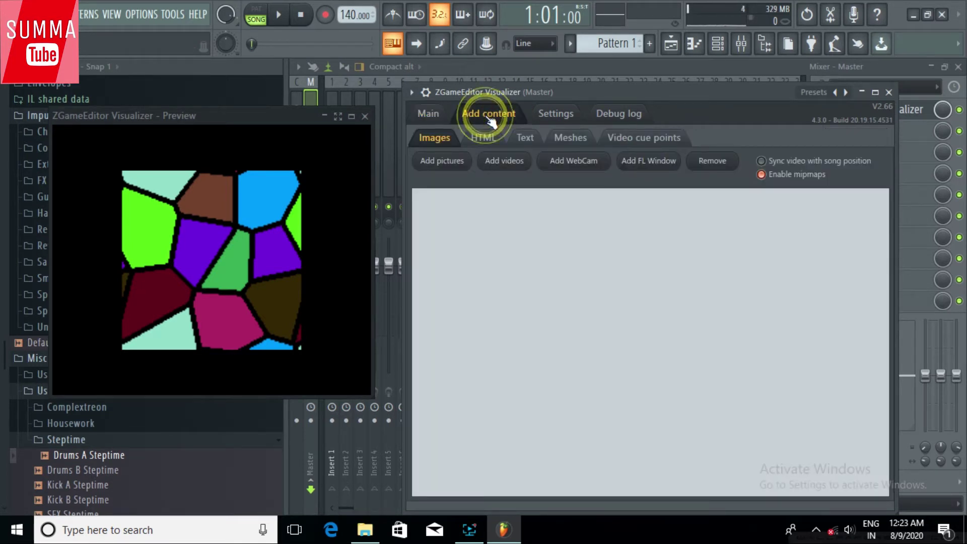
left_click(443, 162)
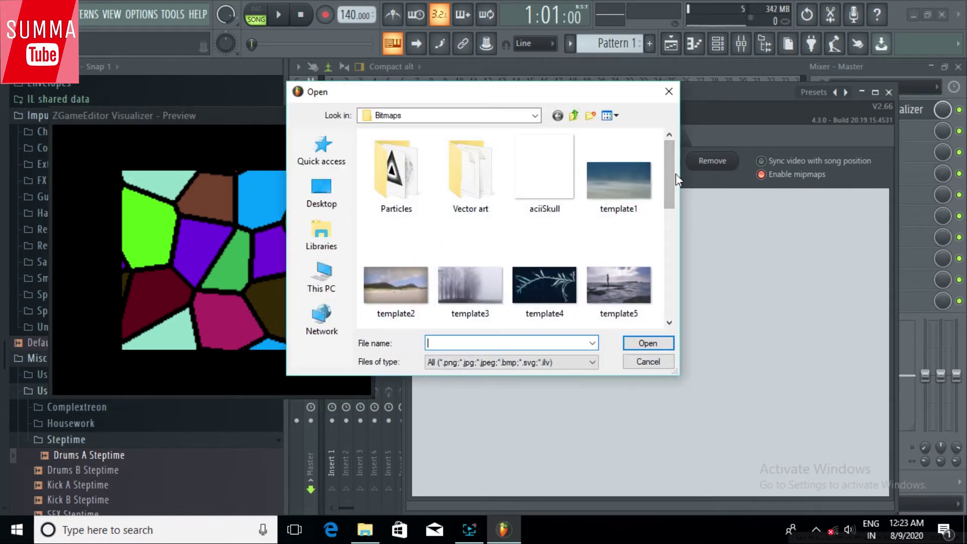
left_click_drag(676, 173, 667, 246)
left_click(328, 233)
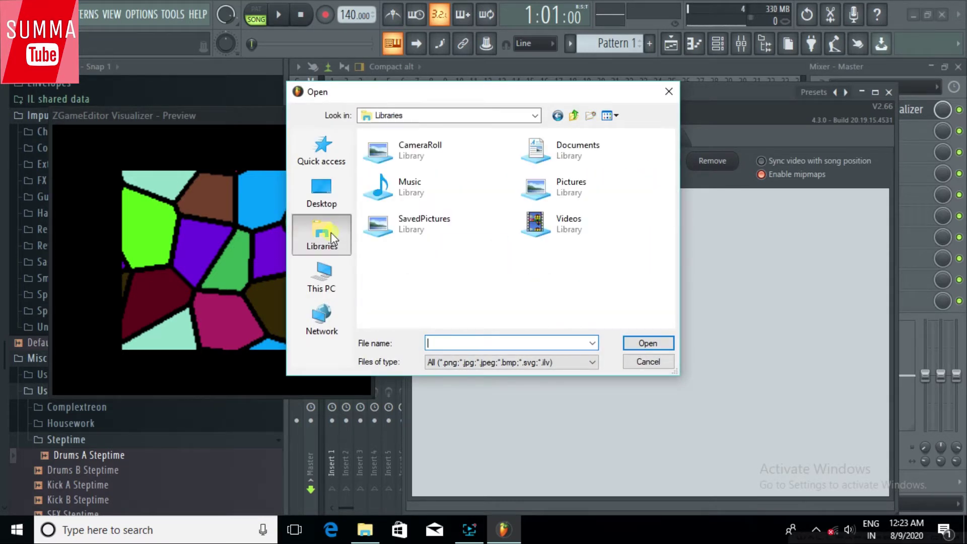
double_click(569, 190)
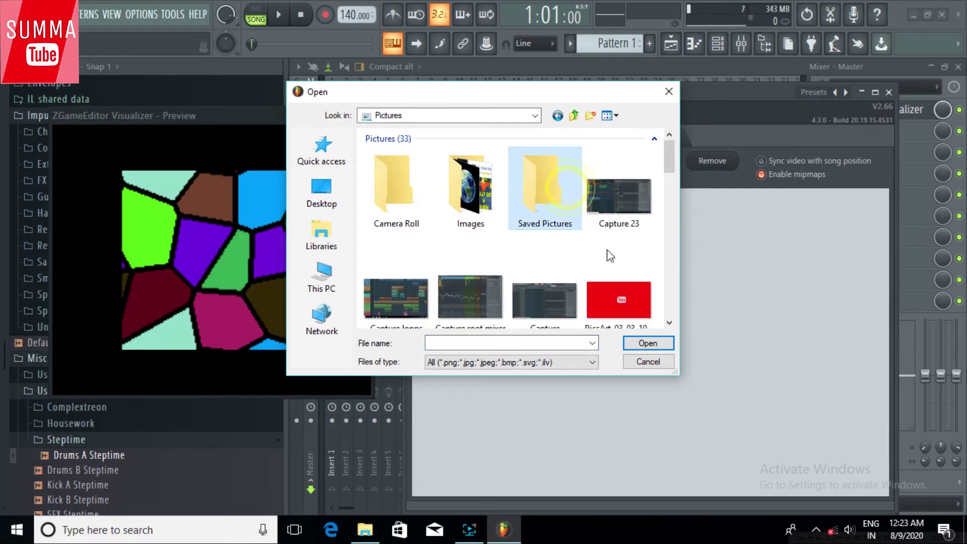
left_click_drag(664, 165, 673, 200)
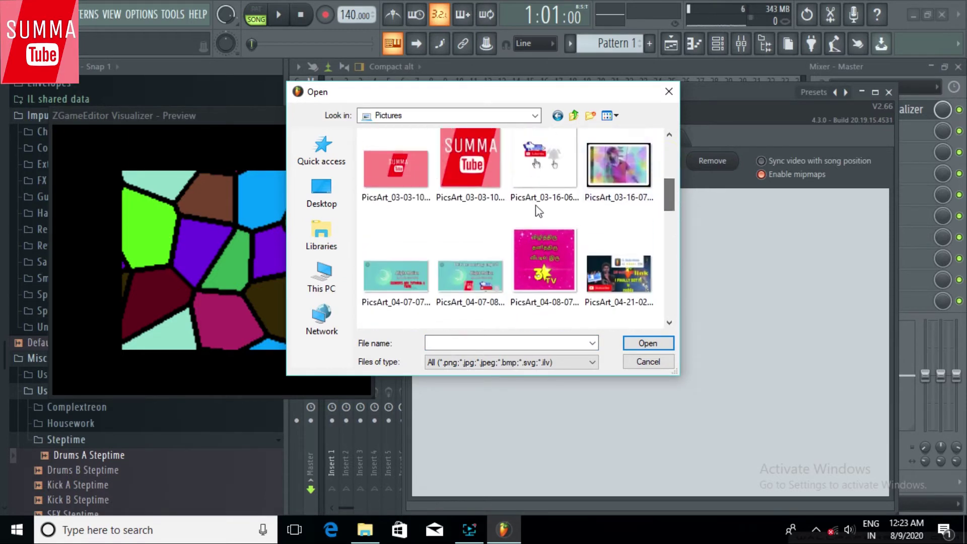
double_click(473, 165)
left_click(472, 260)
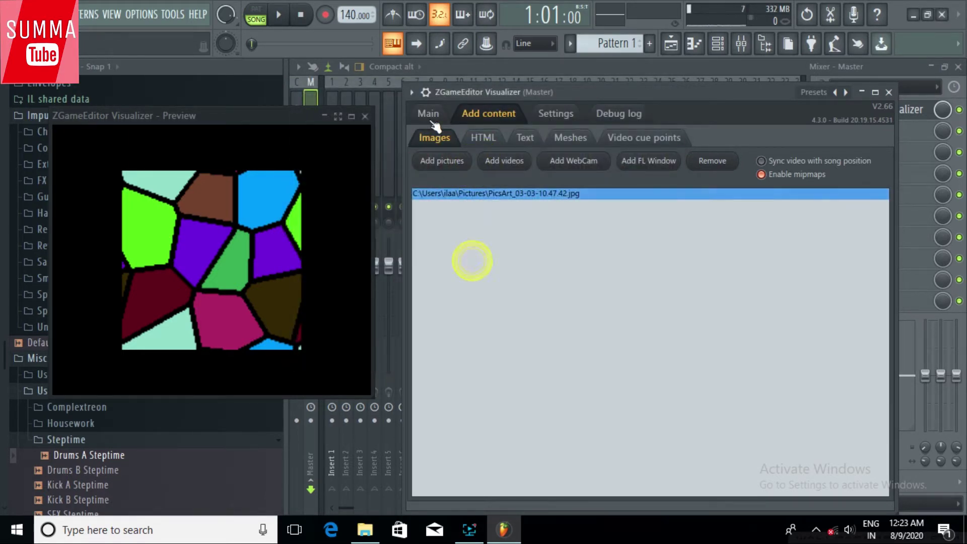
- Use PicsArt_03-03-10.47.42.jpg as the image source of the Image effect on layer A
left_click(427, 114)
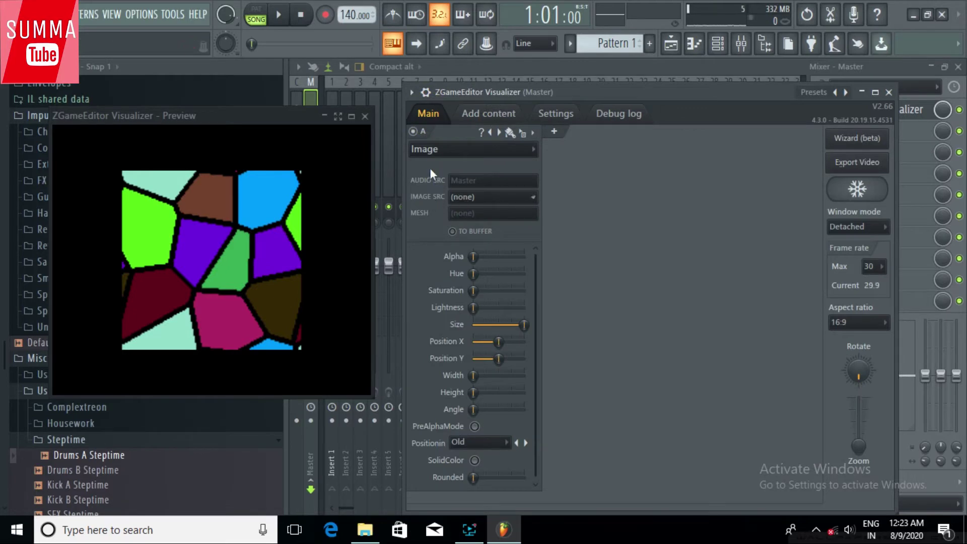
left_click(427, 147)
left_click(521, 253)
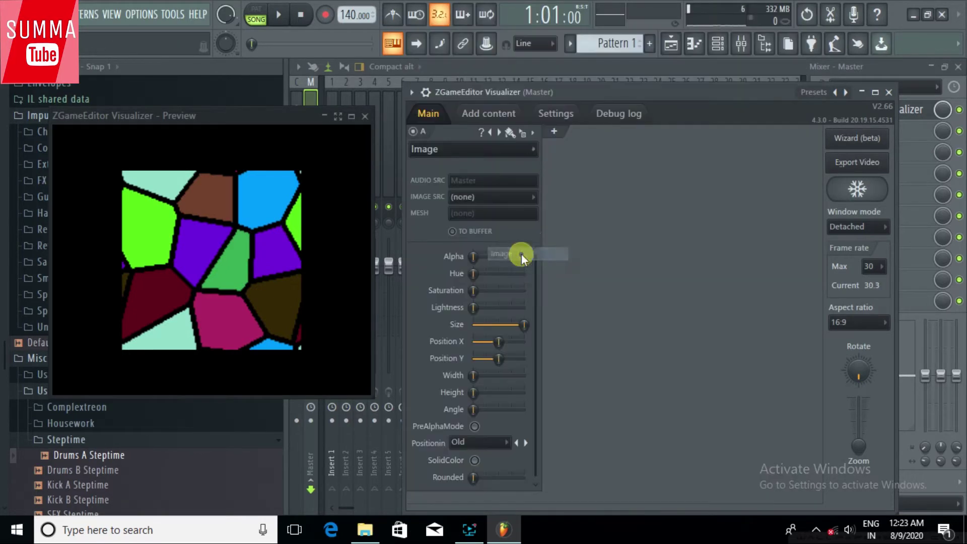
left_click(472, 198)
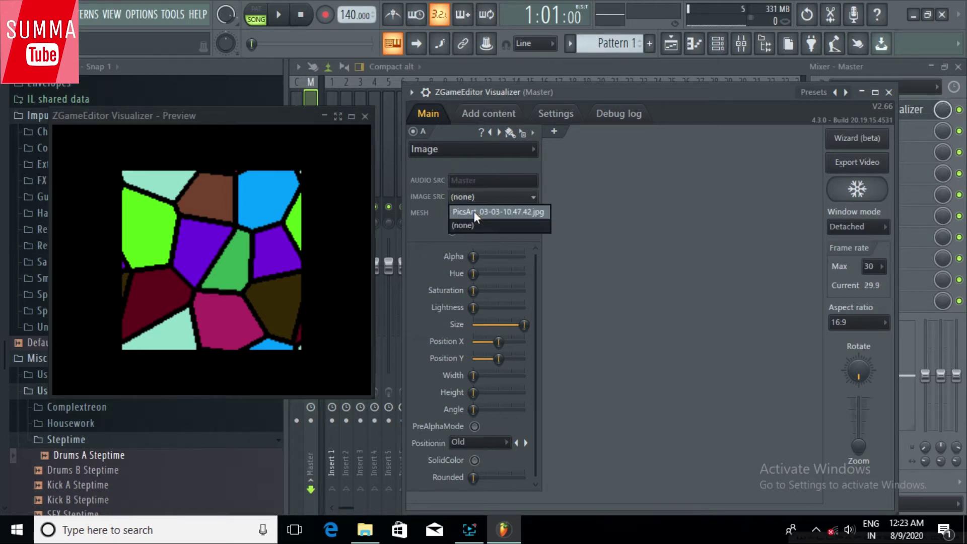
left_click(474, 211)
- Enter "help to other" as the visualizer's text content
left_click(489, 114)
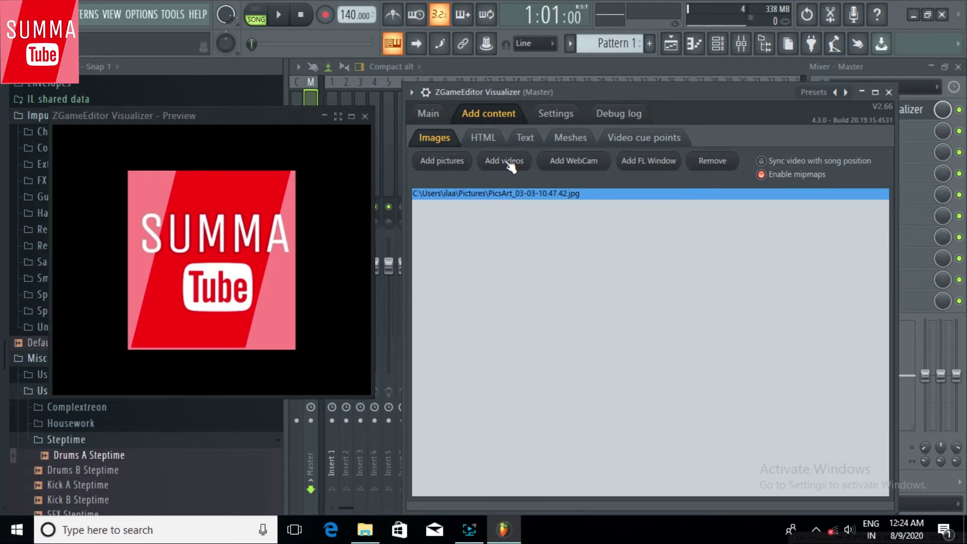
left_click(533, 142)
left_click(430, 204)
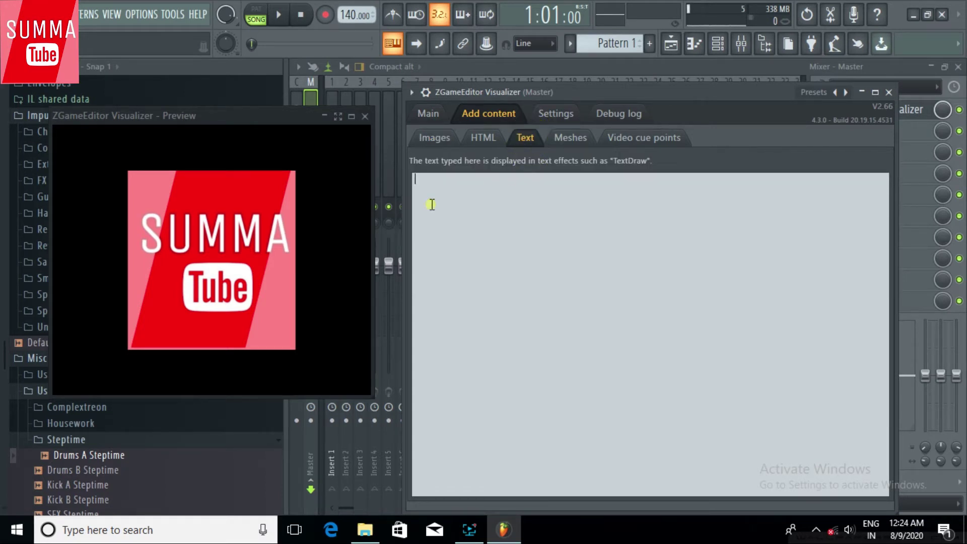
type("help to other")
left_click(711, 334)
left_click(432, 139)
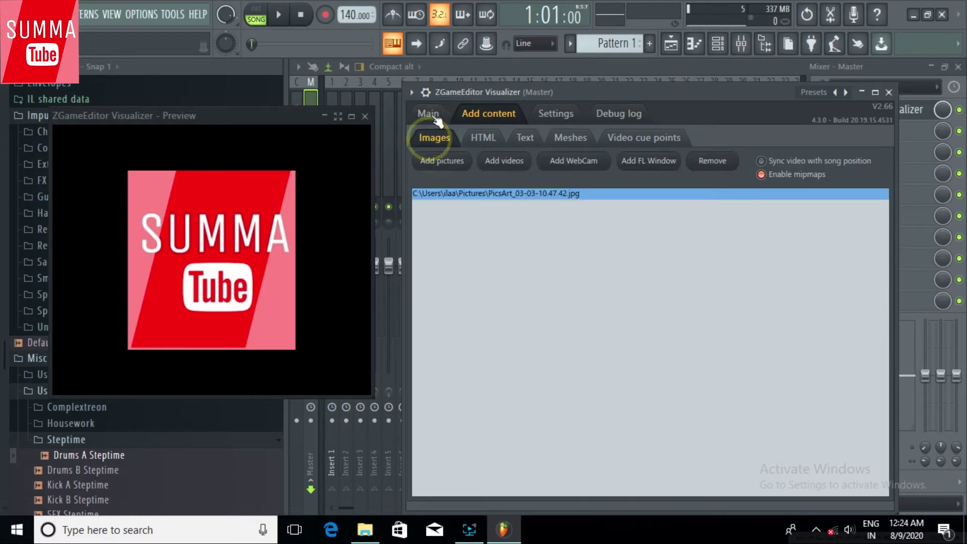
- Switch layer A to the Rings effect and slightly raise its Saturation, Hue and Alpha
left_click(428, 113)
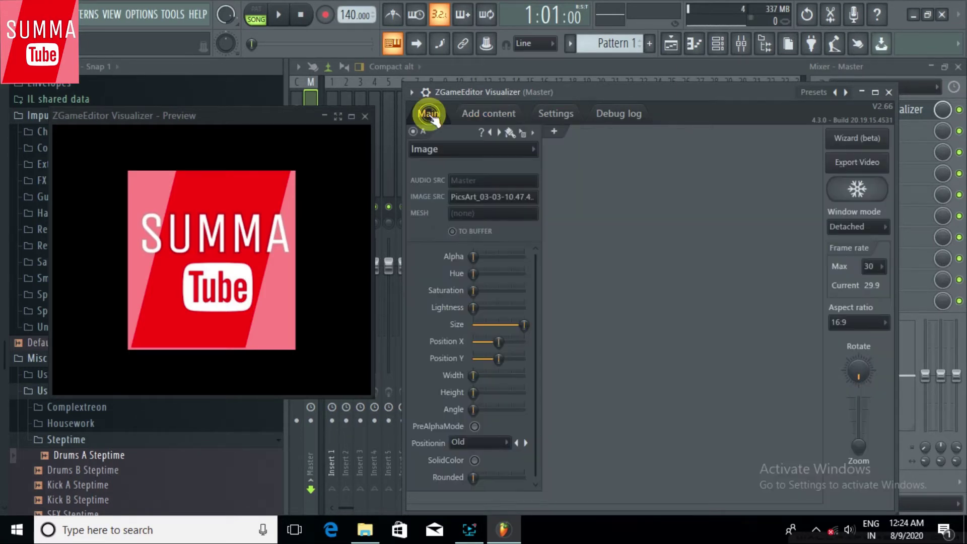
left_click(464, 149)
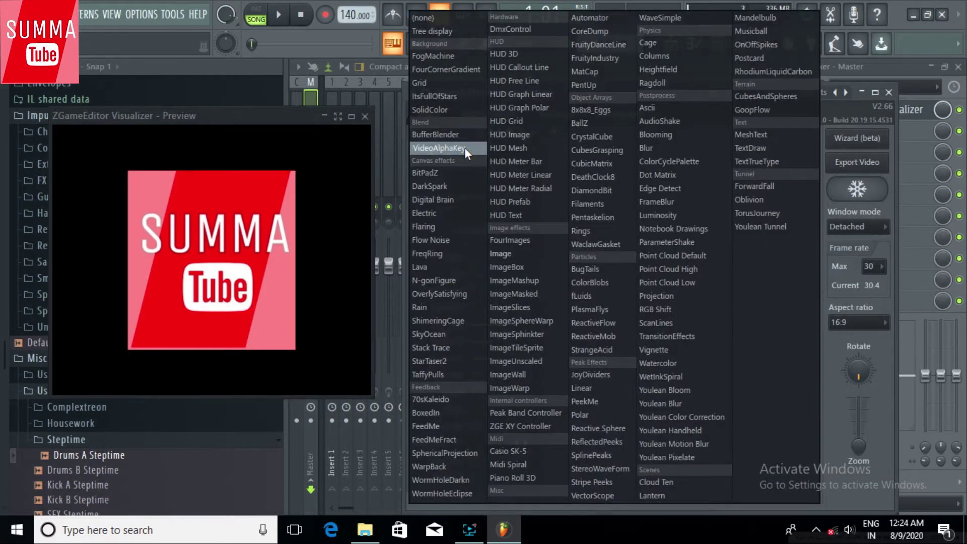
left_click(597, 229)
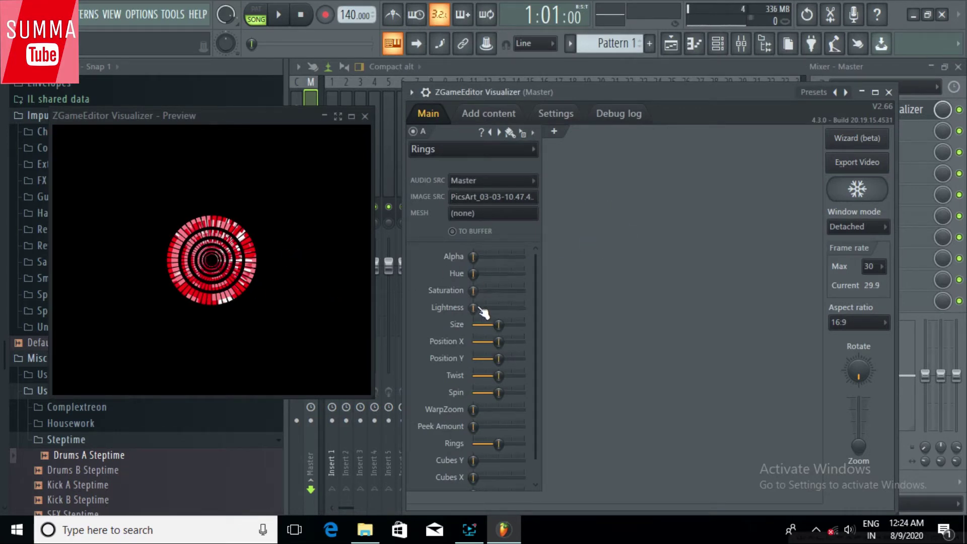
left_click_drag(471, 289, 471, 256)
- Check which mixer tracks are available as the audio source for the Rings effect on layer A
left_click(482, 180)
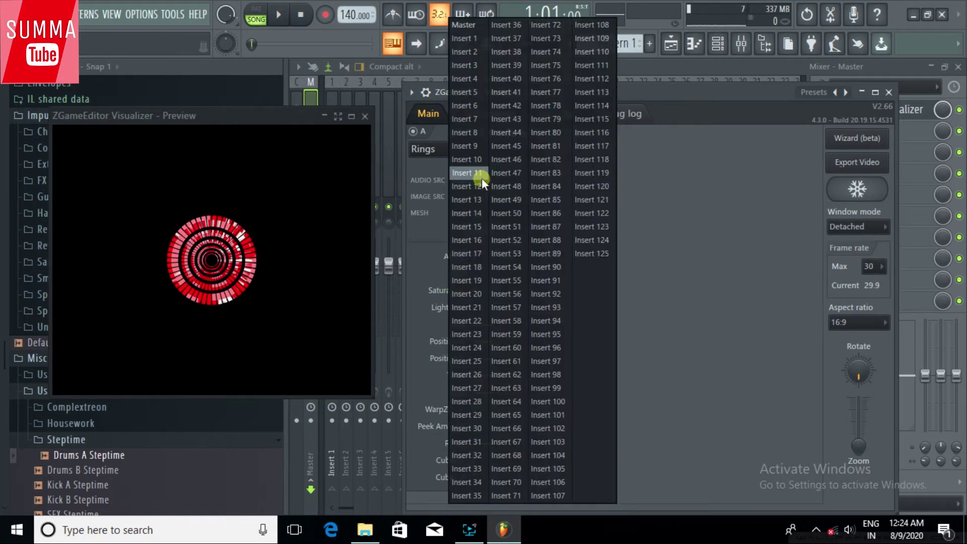
left_click(711, 191)
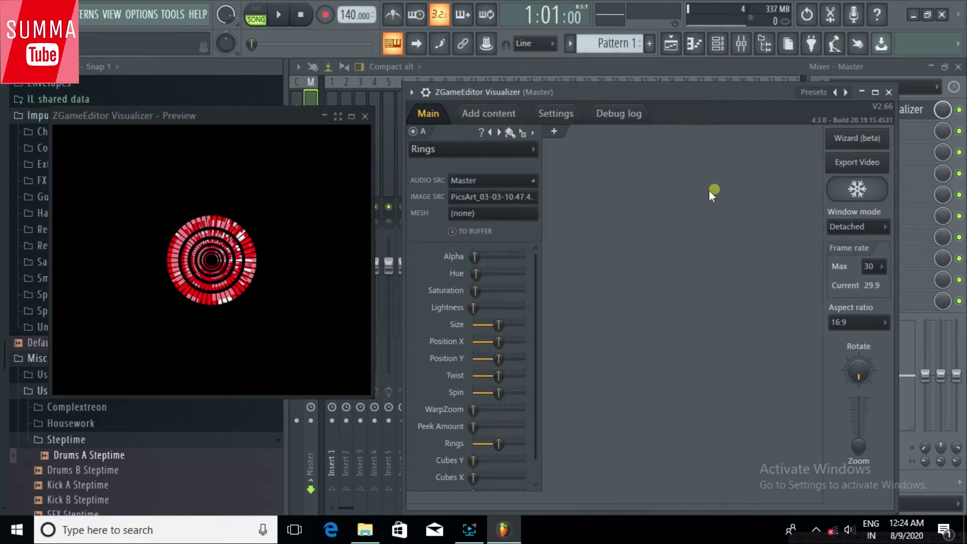
left_click(463, 181)
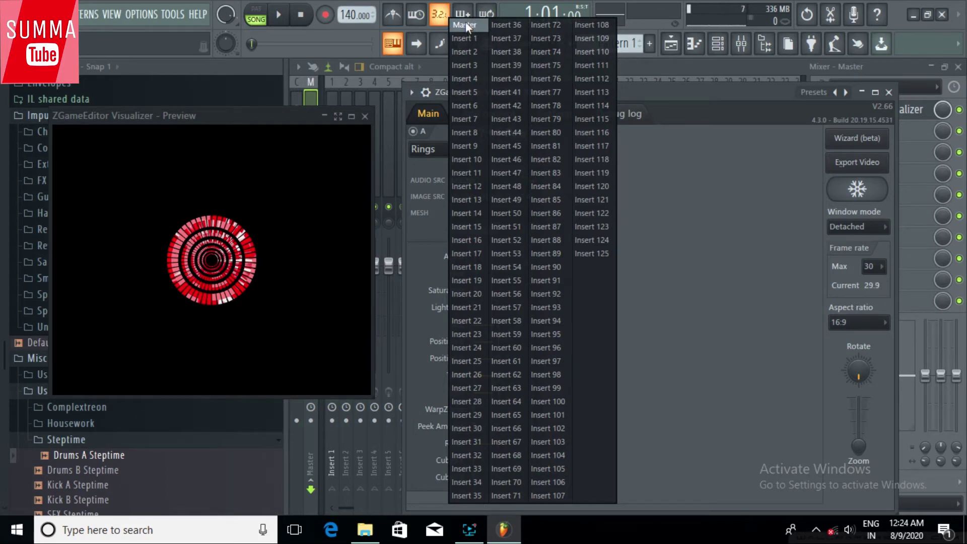
left_click(679, 224)
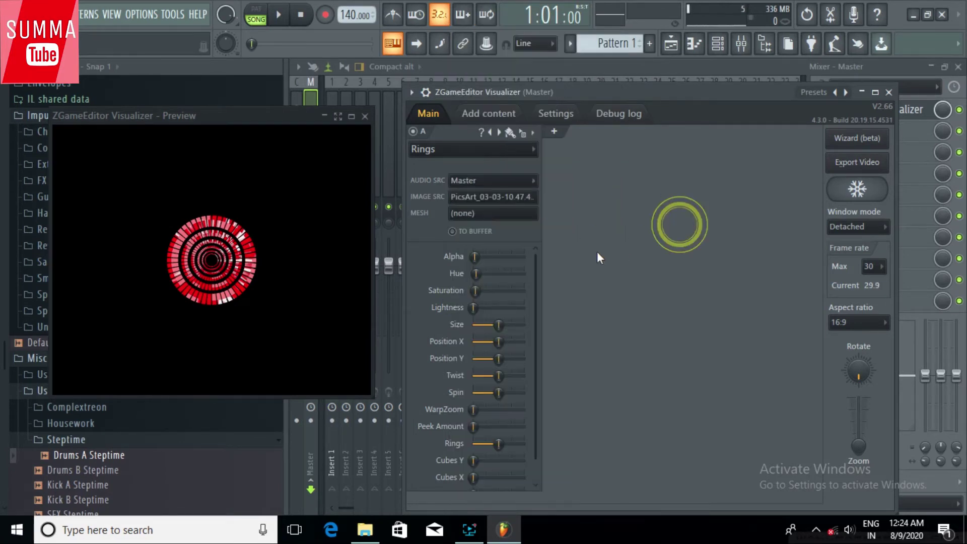
- Try the ImageWall and Rain effects on layer A with the logo picture as image source
left_click(420, 148)
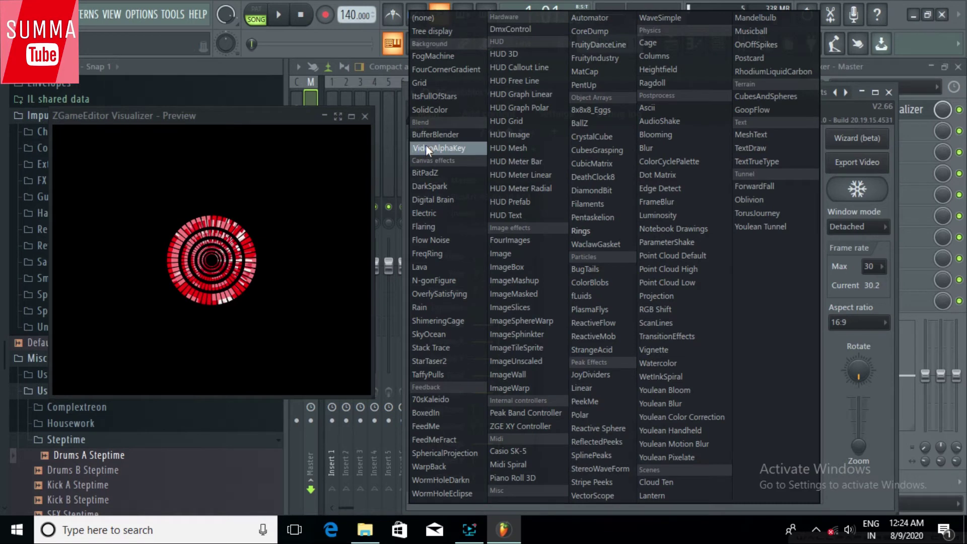
left_click(521, 375)
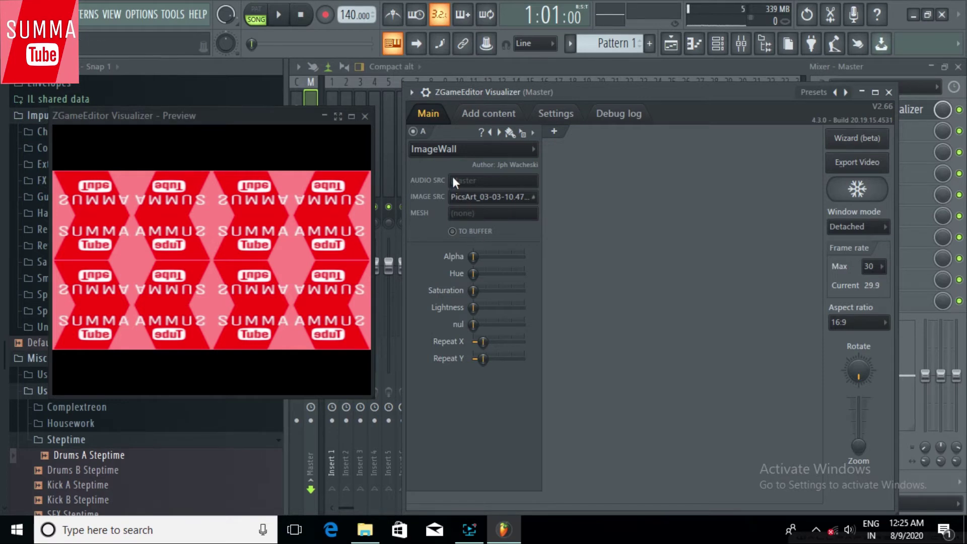
left_click(452, 149)
left_click(268, 321)
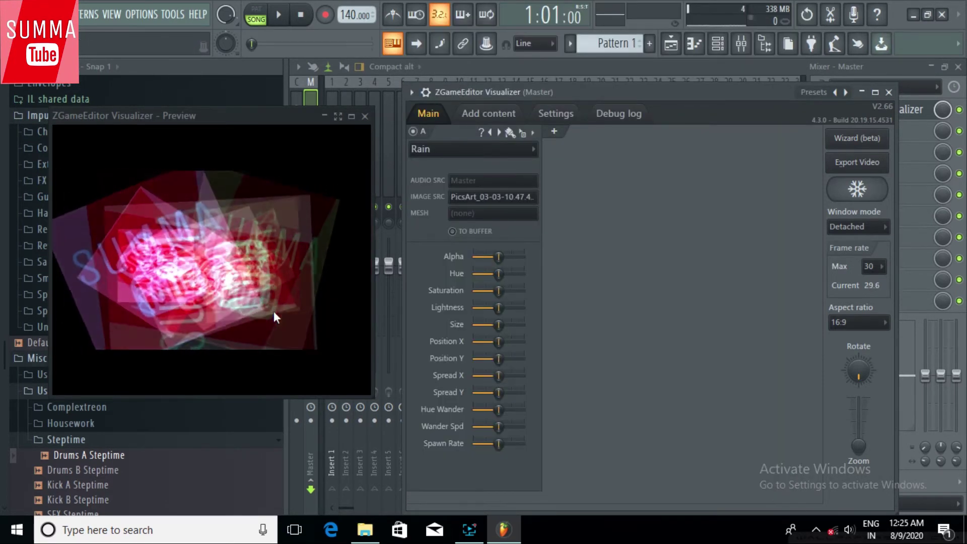
- Clear the effect on layer A and set the layer back to the Image effect
left_click(437, 151)
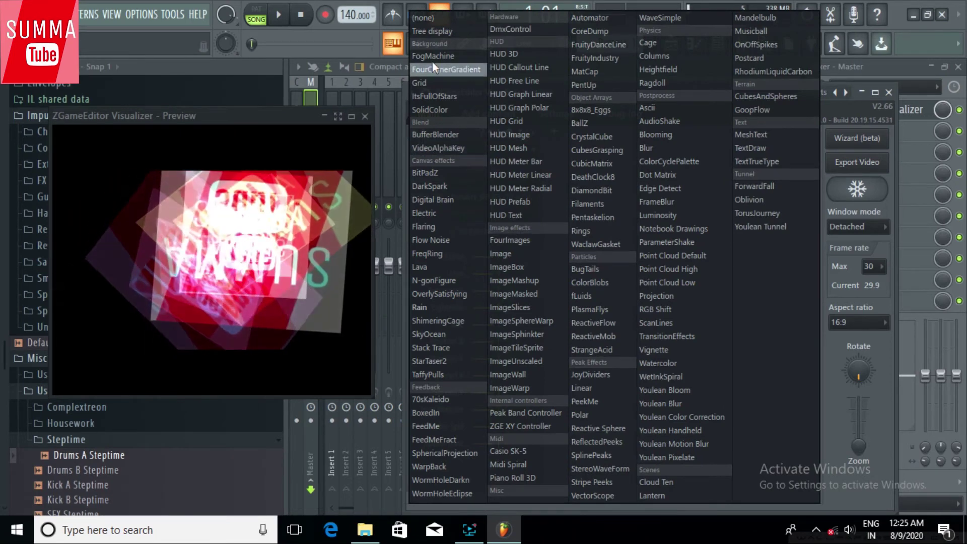
left_click(438, 17)
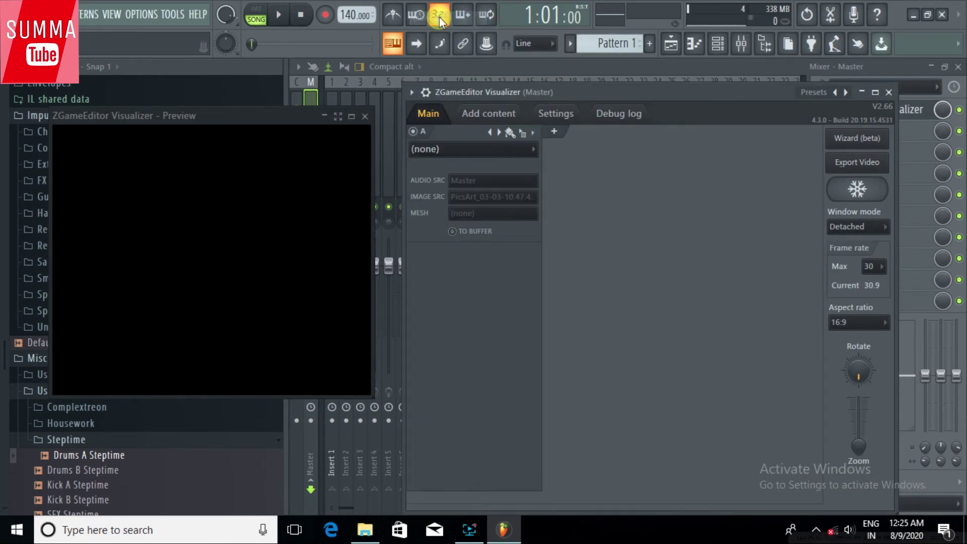
left_click(458, 149)
left_click(453, 147)
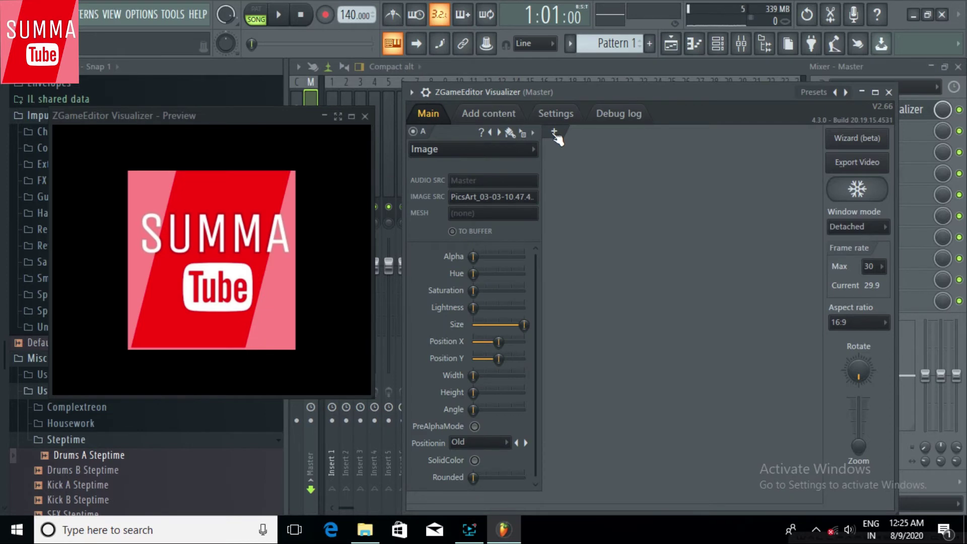
- Add layer B to the visualizer and look through the effects available for it
left_click(554, 133)
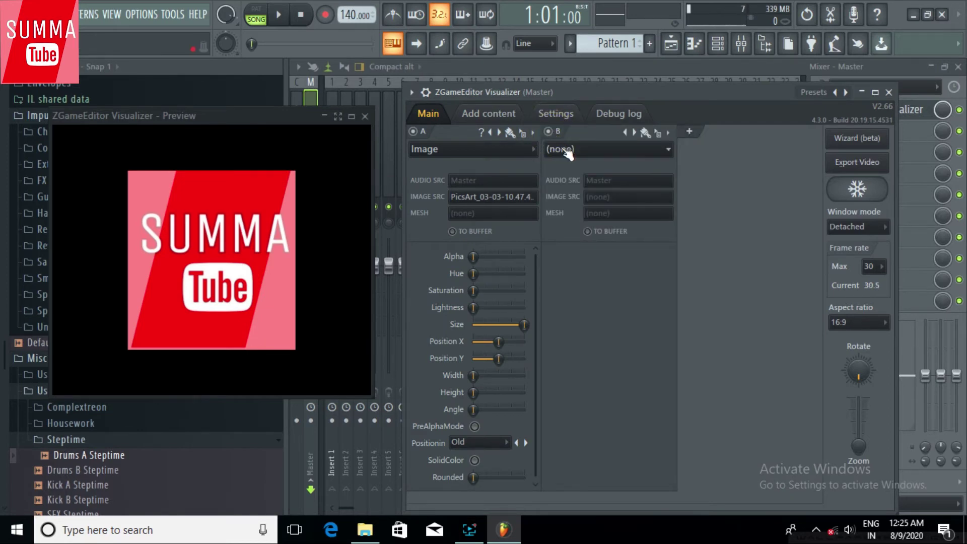
left_click(568, 152)
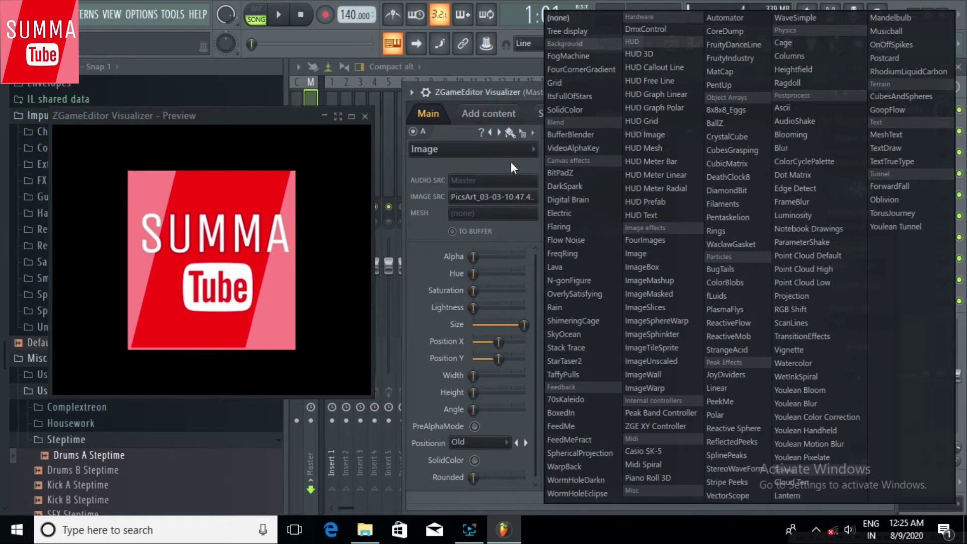
left_click(470, 162)
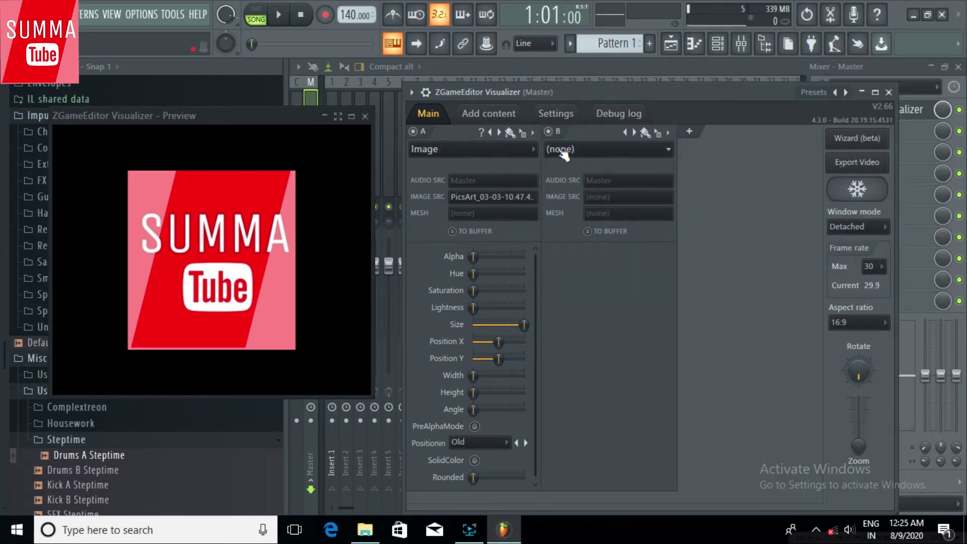
- Try the visualizer presets The Frost of Ipad (Dara 1 Mood), The Frost of Ipad (Police Mood) and InfoGraphics
left_click(844, 95)
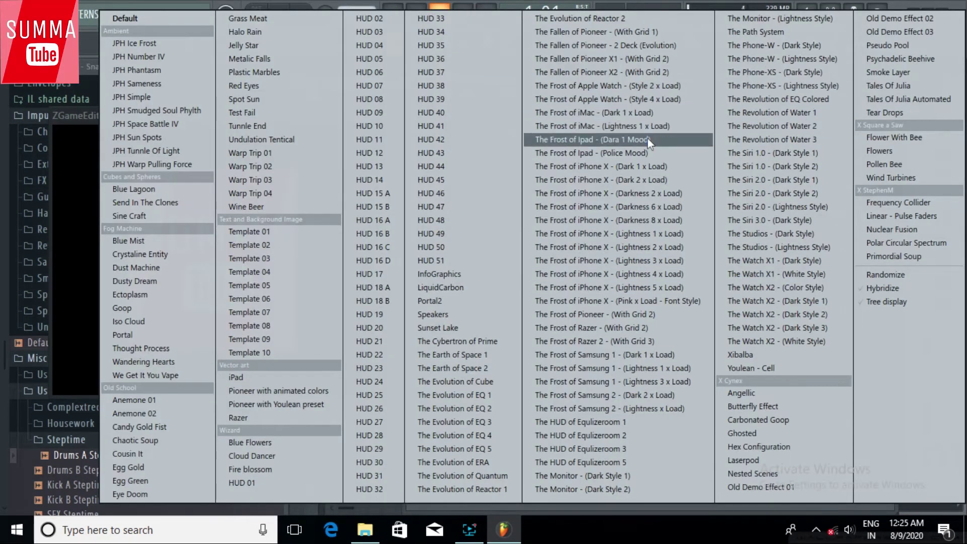
left_click(575, 140)
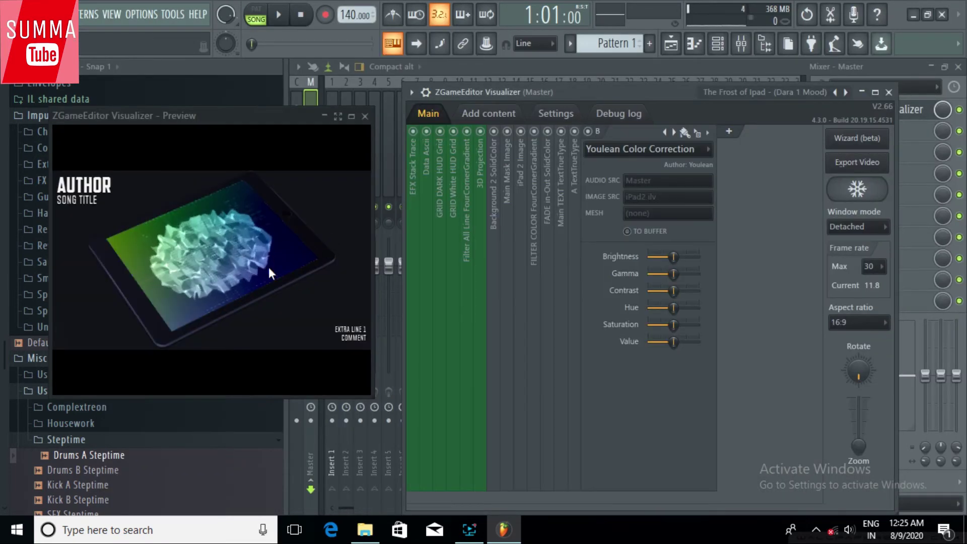
left_click(846, 93)
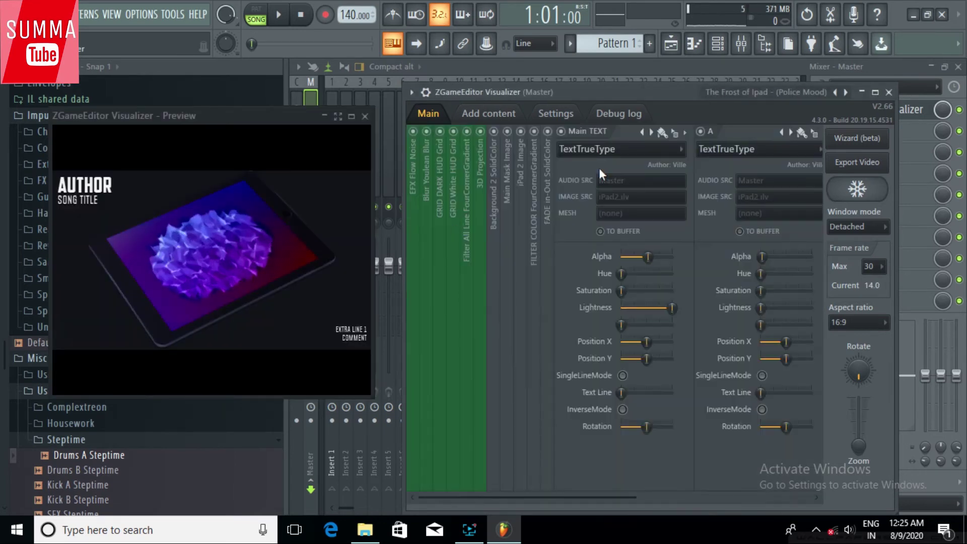
right_click(848, 92)
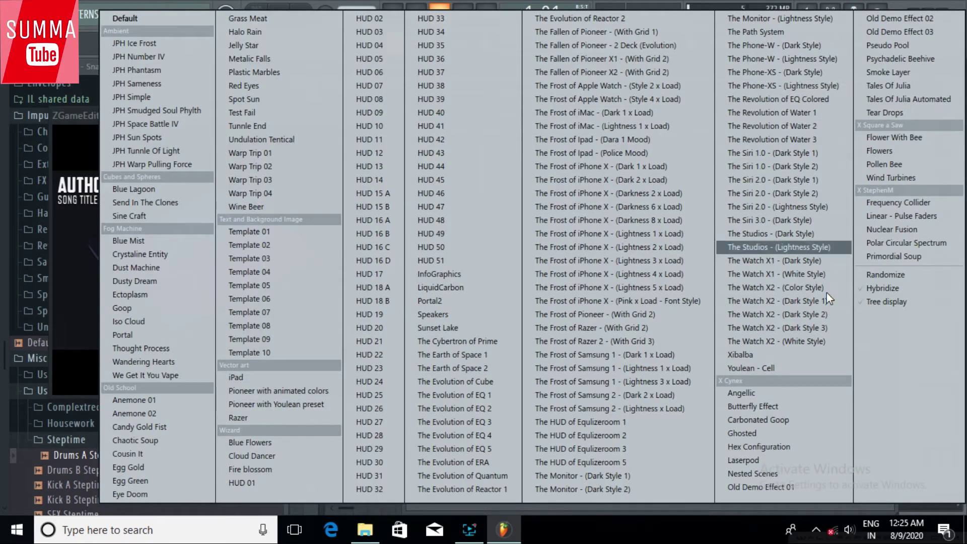
left_click(427, 274)
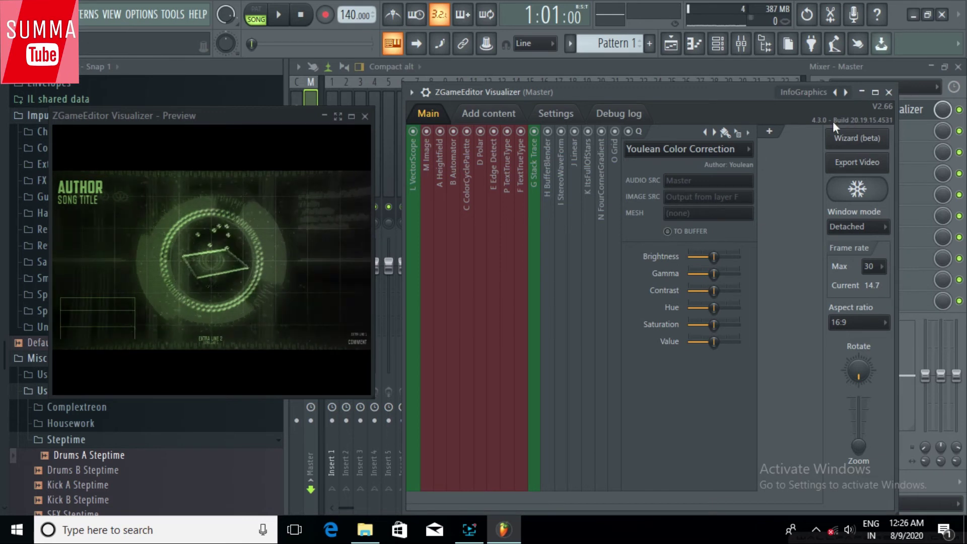
- Start the visualizer Wizard, accept replacing the current settings, and choose the HUD 26 preset
left_click(851, 141)
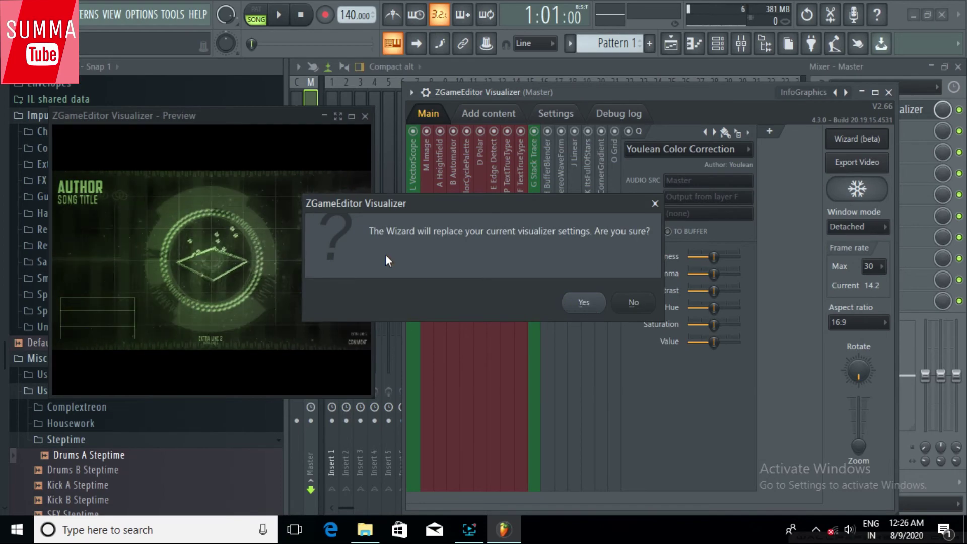
left_click(585, 302)
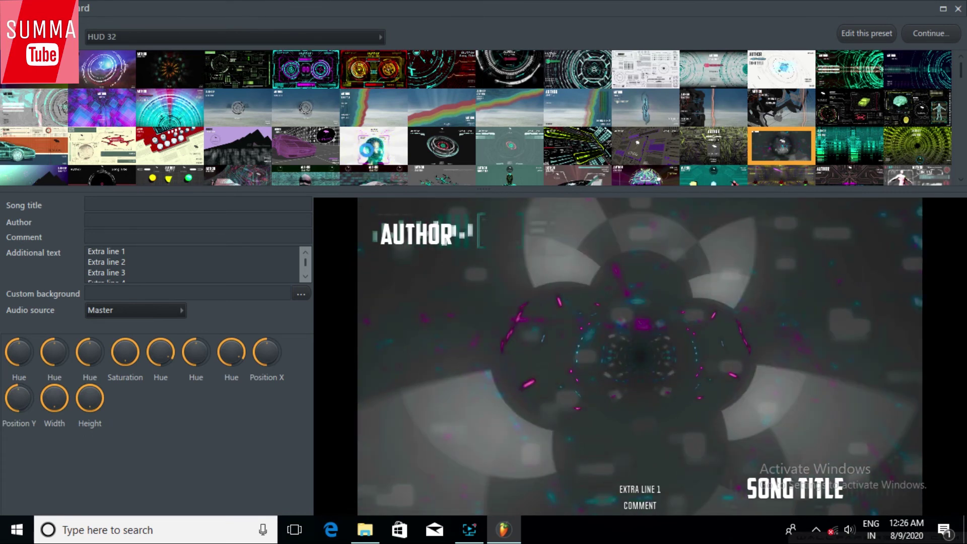
left_click(370, 153)
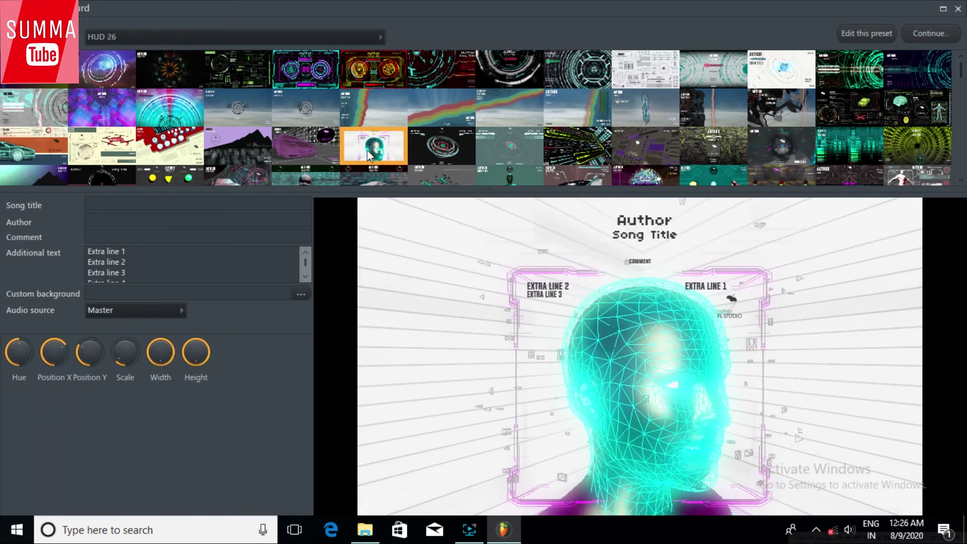
- Enter "2.0" as the song title and "summa tub" as the author for the HUD 26 preset
left_click(91, 201)
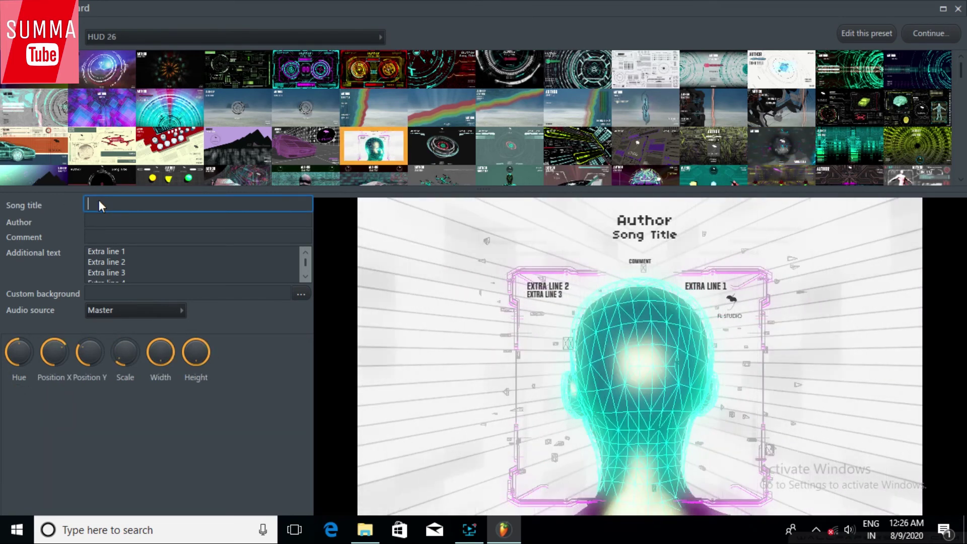
type("2.0")
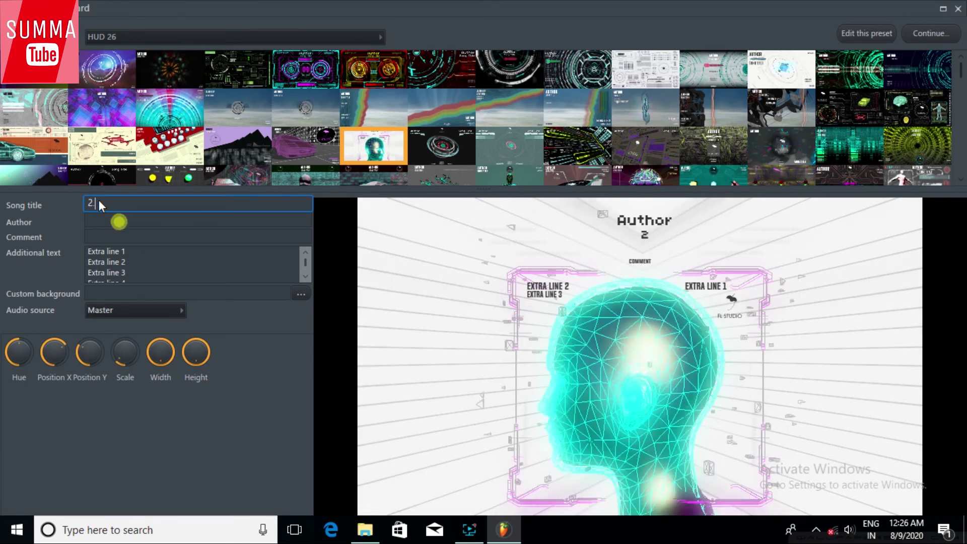
left_click(120, 216)
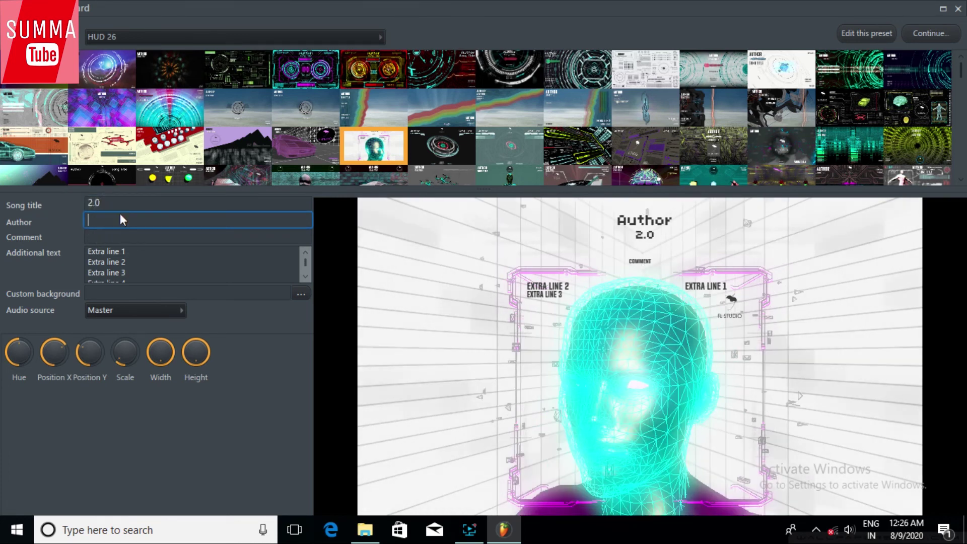
type("summa")
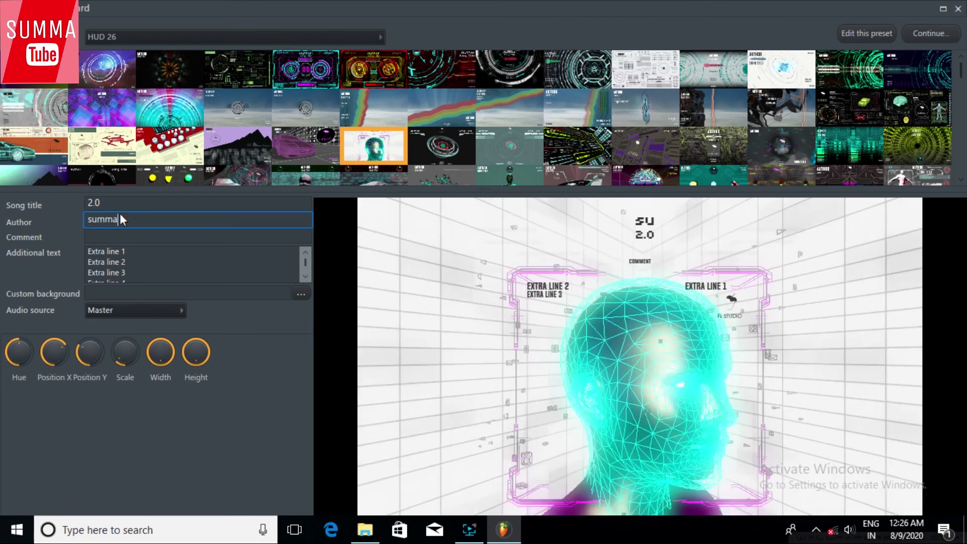
type(" tub")
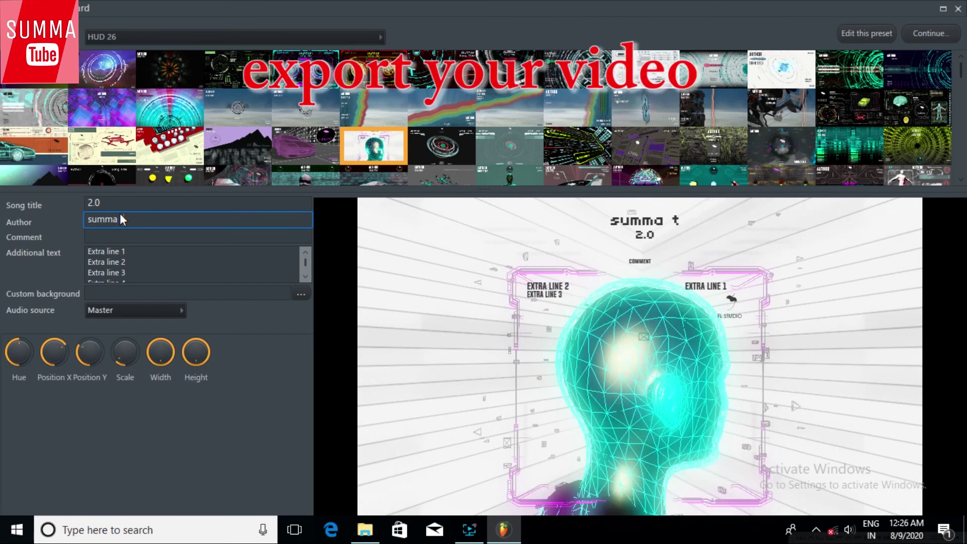